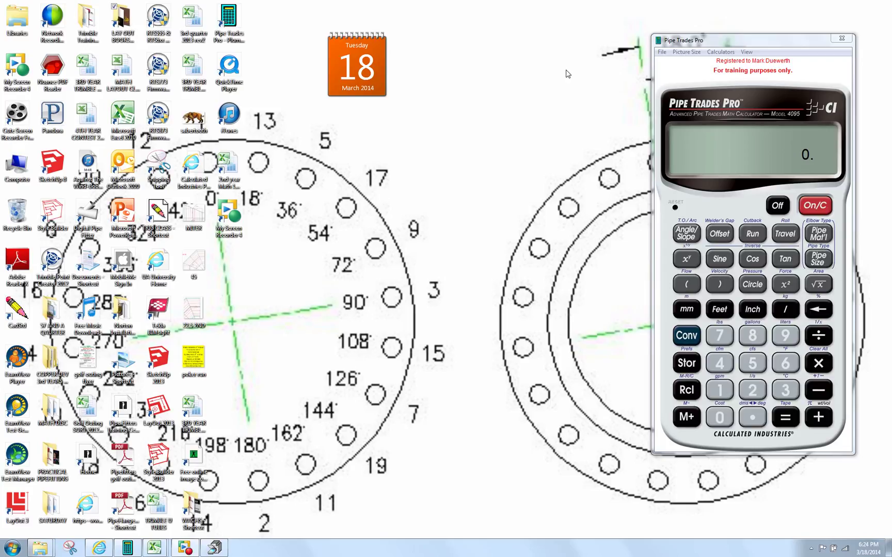
Restore the IPT book page and place the calculator over the NPS-34 table, exposing the NPS-36 table
click(217, 548)
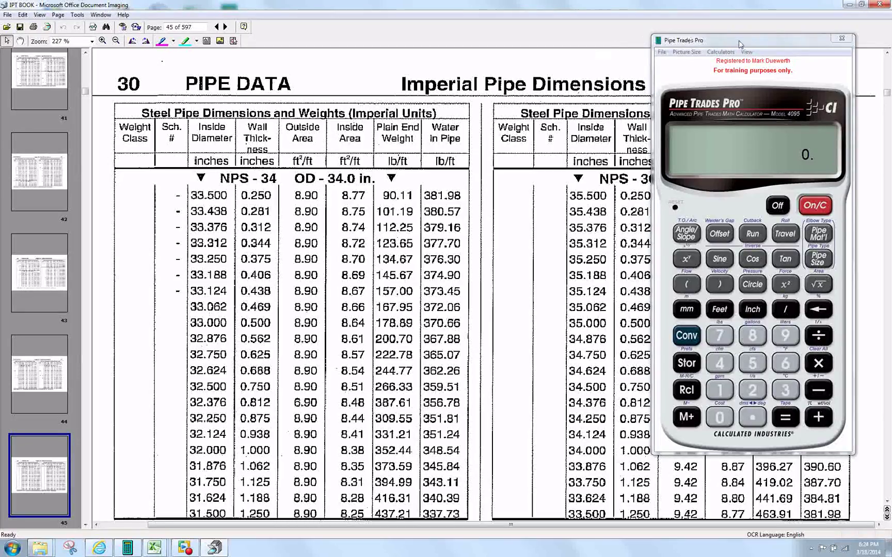
drag(739, 40, 232, 43)
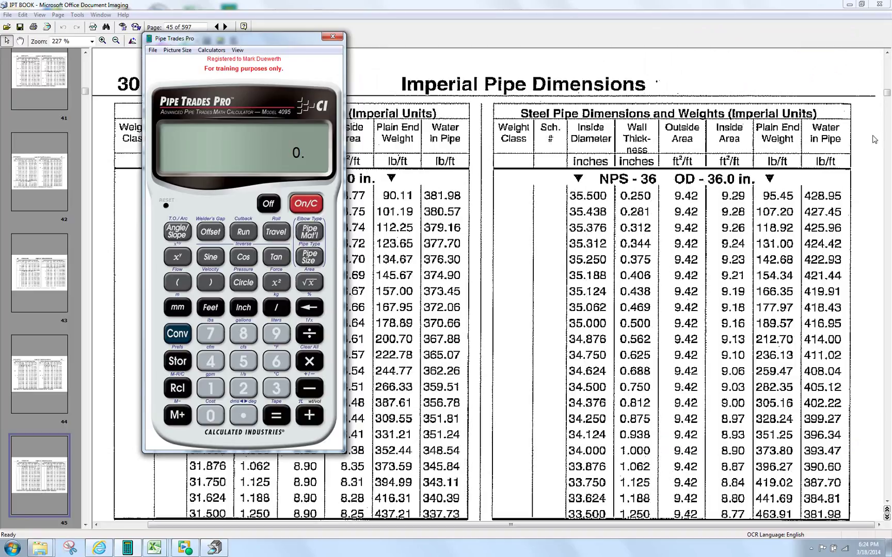
Position the calculator between the pipe tables and Clear All so it reads 0
click(298, 40)
drag(298, 40, 442, 37)
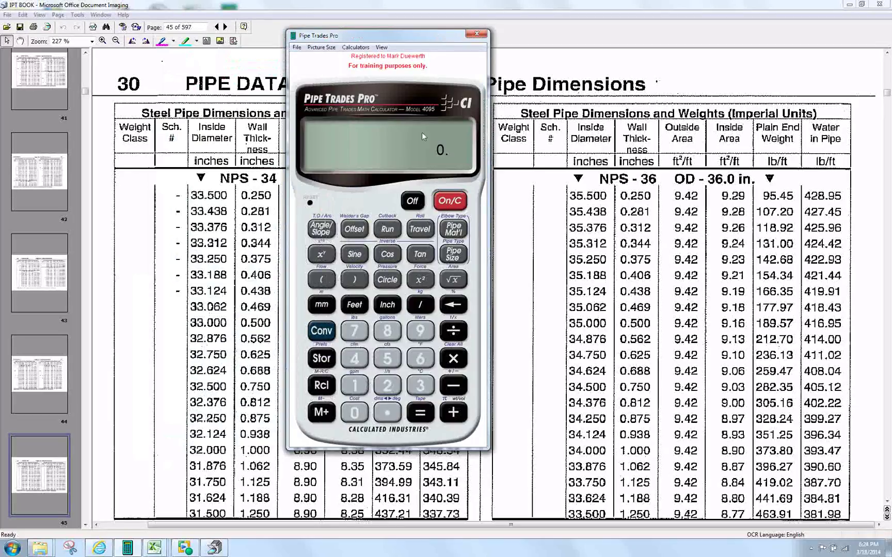
click(420, 388)
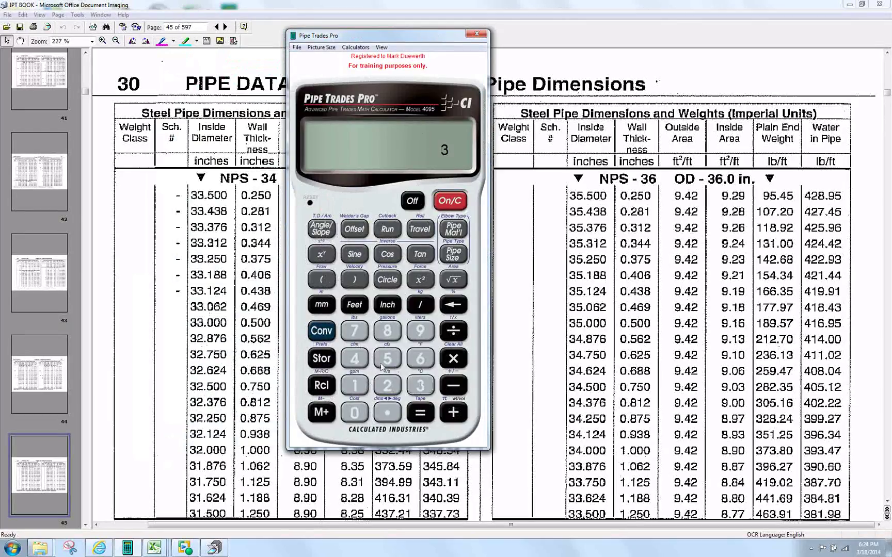
click(322, 330)
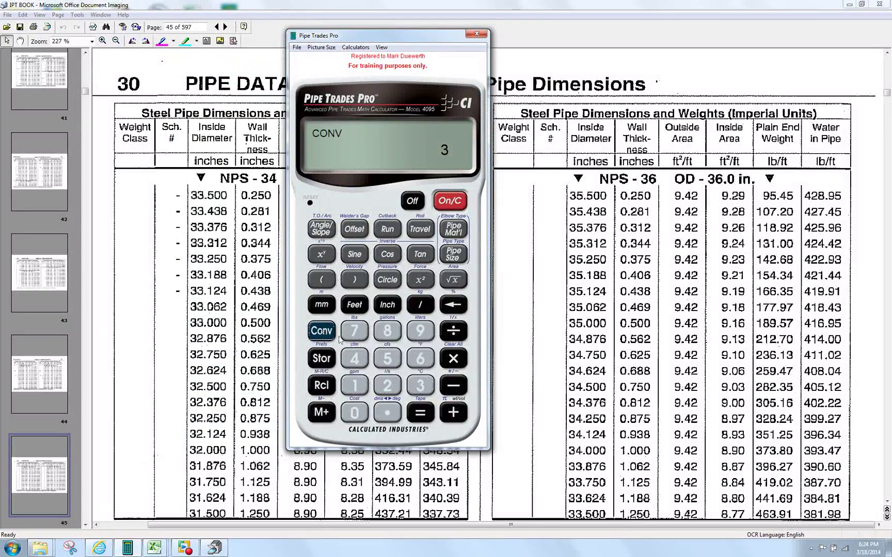
click(453, 359)
click(456, 362)
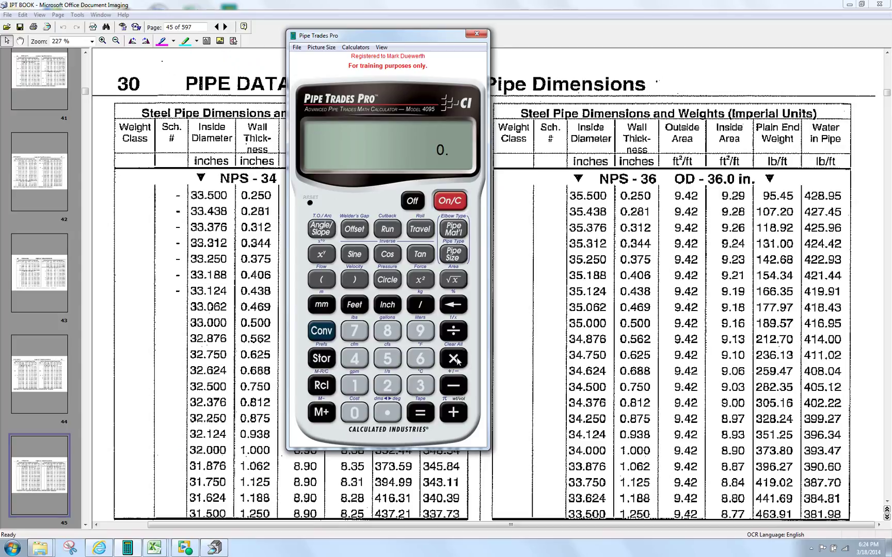
Enter 36 inches as the standard pipe size
click(420, 386)
click(420, 359)
click(383, 307)
click(457, 255)
Step through OD, ID, wall thickness and material to the 142.6781 lb/ft pipe weight
click(458, 256)
click(455, 256)
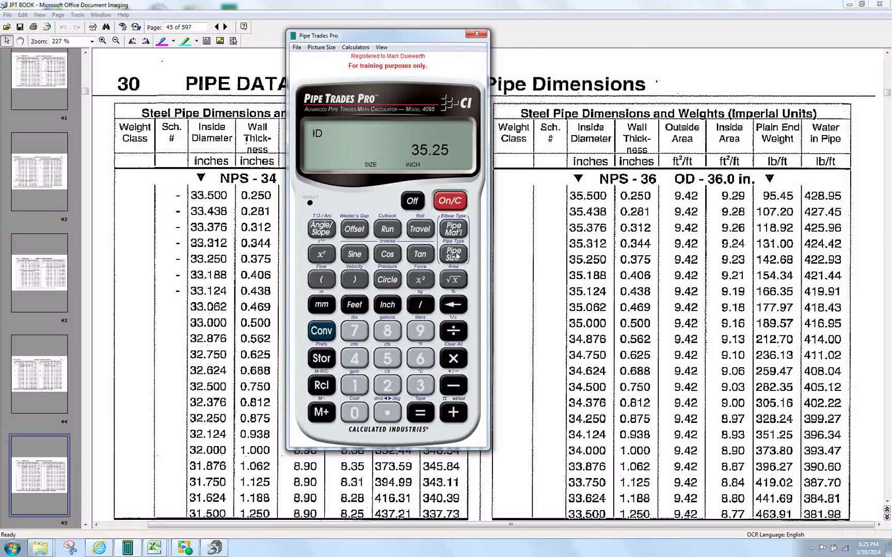
click(456, 256)
click(457, 256)
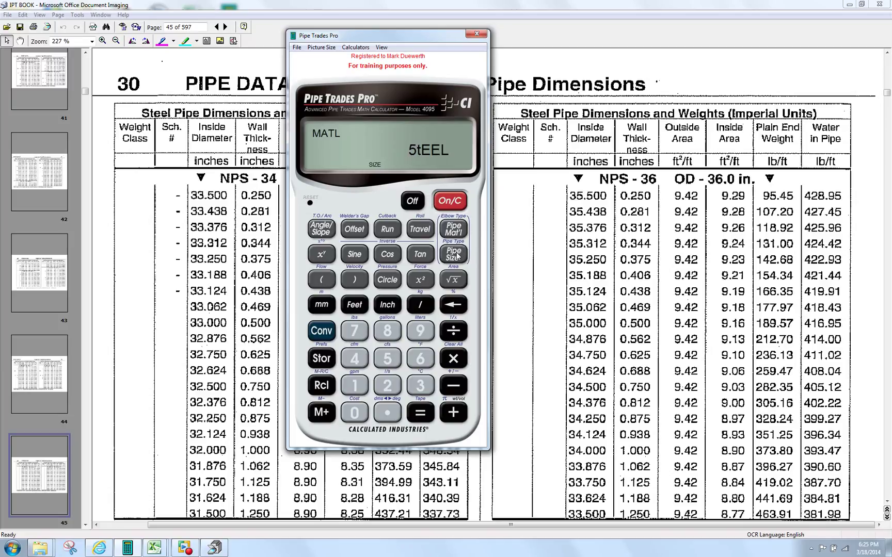
click(456, 256)
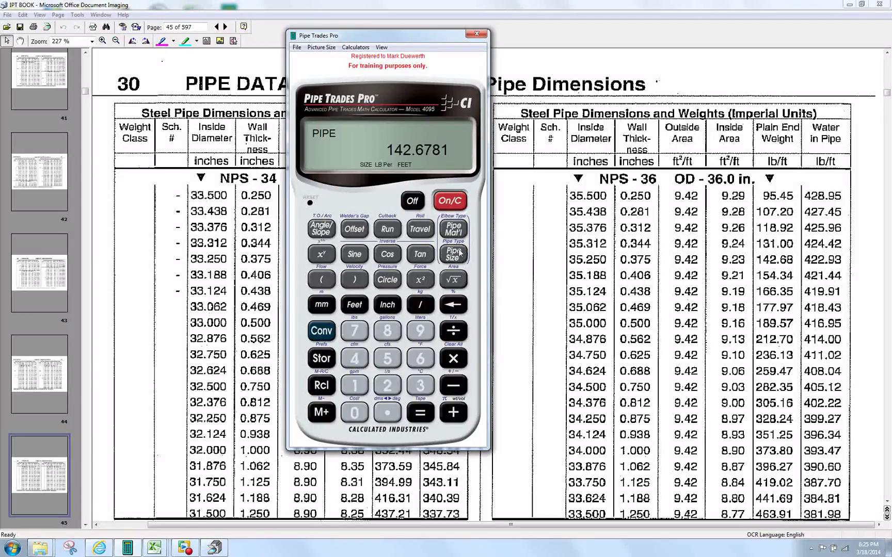
drag(445, 99, 263, 107)
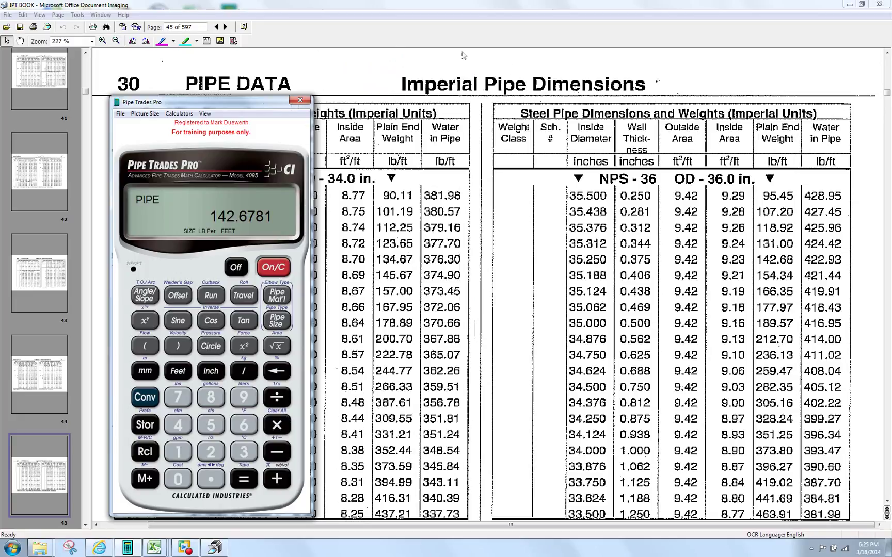
Draw magenta pen marks beside the 35.250 row and around the 0.375 wall thickness
click(162, 45)
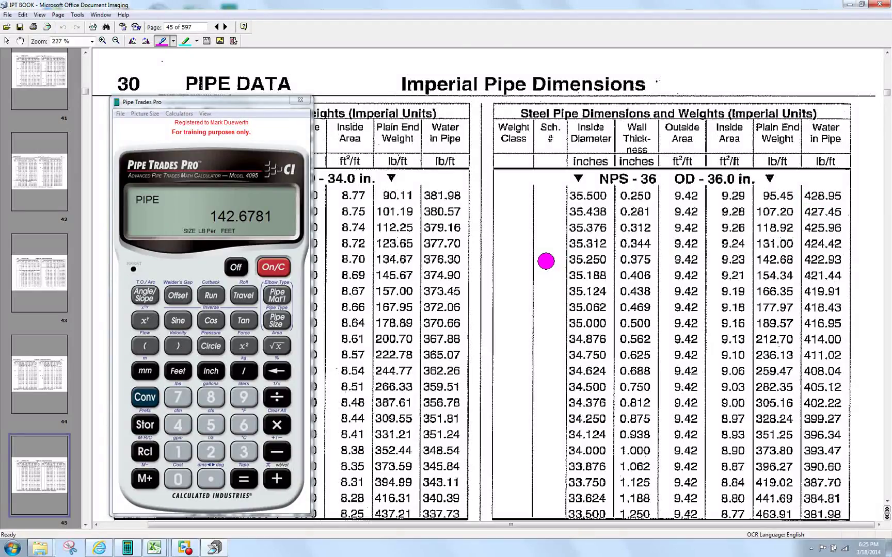
drag(546, 261, 500, 255)
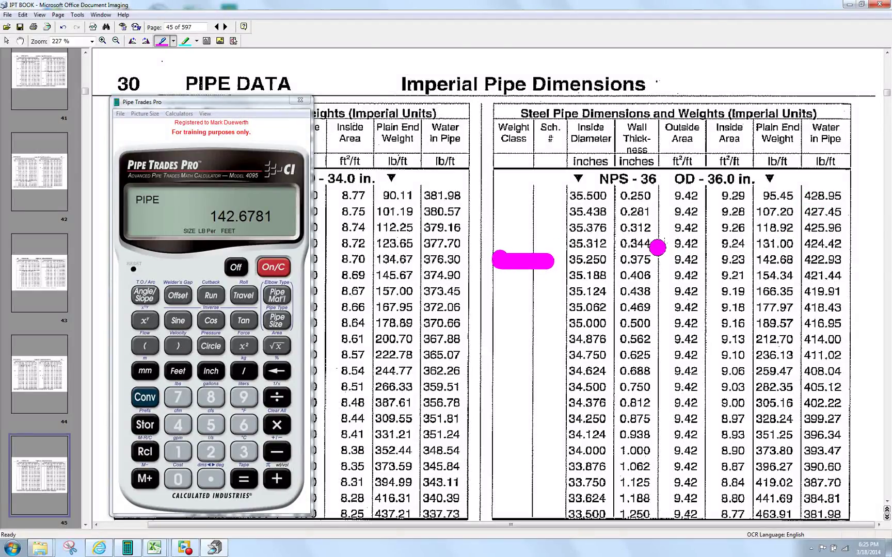
mouse_move(661, 246)
mouse_down()
mouse_move(636, 236)
mouse_move(599, 253)
mouse_move(632, 282)
mouse_move(661, 267)
mouse_move(672, 253)
mouse_move(666, 241)
mouse_up()
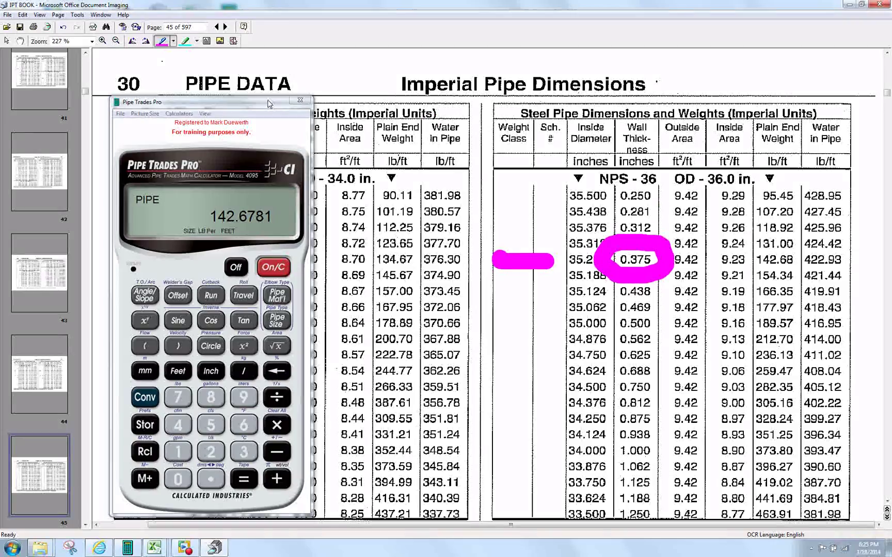
Show the 565.7604 lb/ft filled weight, then arrow the Water in Pipe and Plain End Weight columns
click(276, 322)
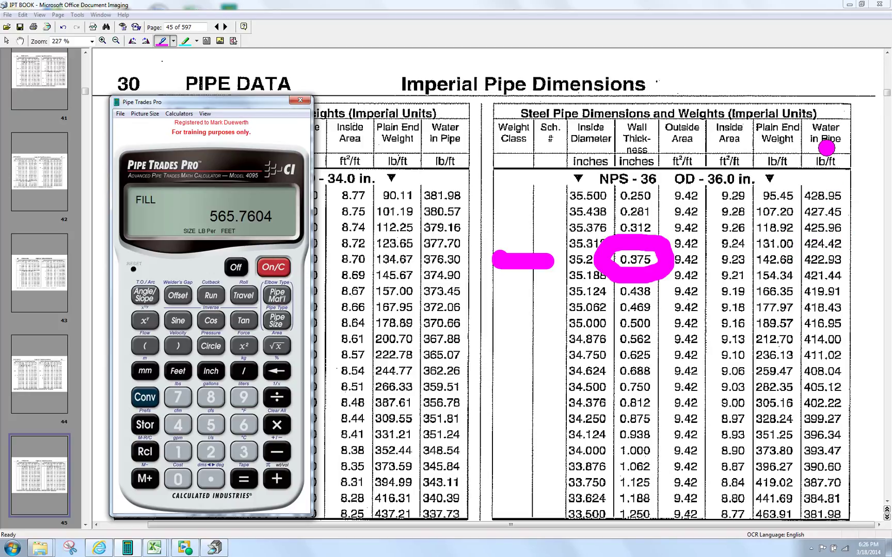
click(827, 148)
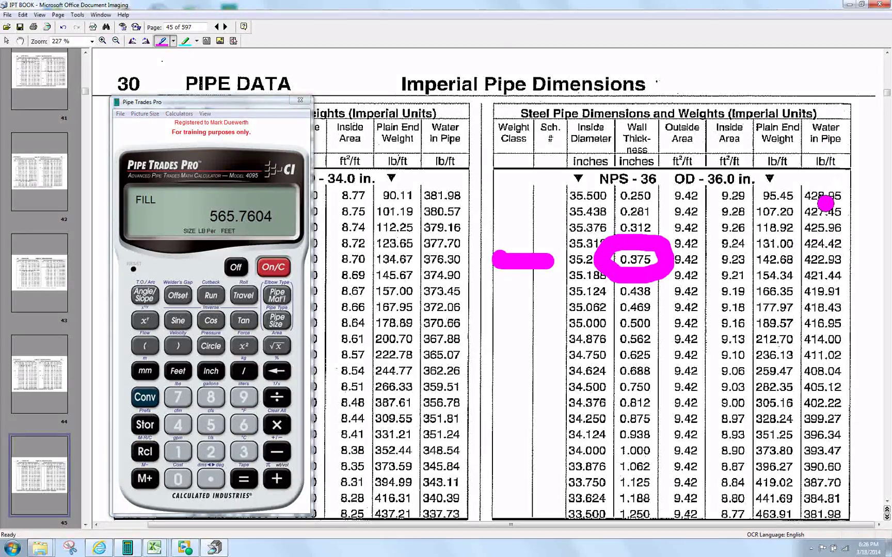
mouse_move(824, 145)
mouse_down()
mouse_move(825, 244)
mouse_move(855, 205)
mouse_move(828, 238)
mouse_move(800, 218)
mouse_up()
mouse_move(773, 132)
mouse_down()
mouse_move(774, 248)
mouse_move(790, 217)
mouse_move(763, 243)
mouse_move(741, 202)
mouse_up()
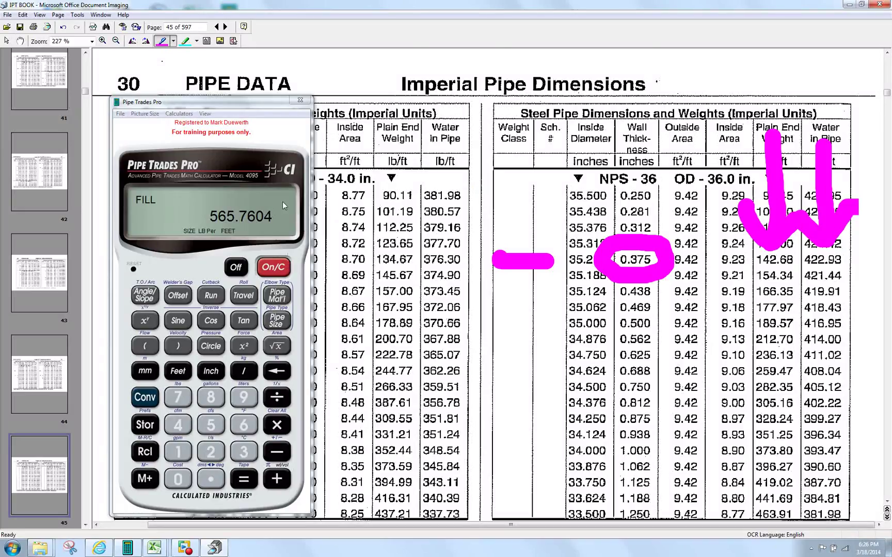
Cycle the display to the 975.9063 sq in area, then back to STD 36-inch pipe
click(277, 321)
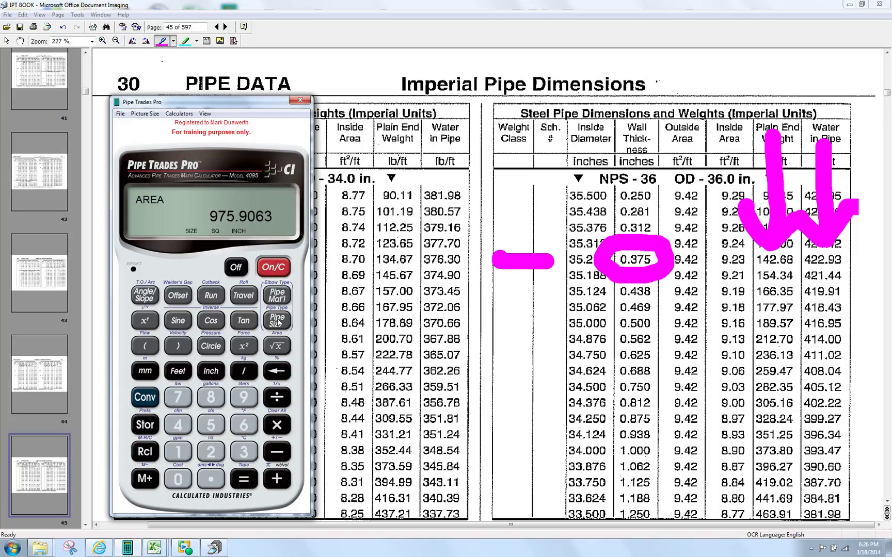
click(277, 321)
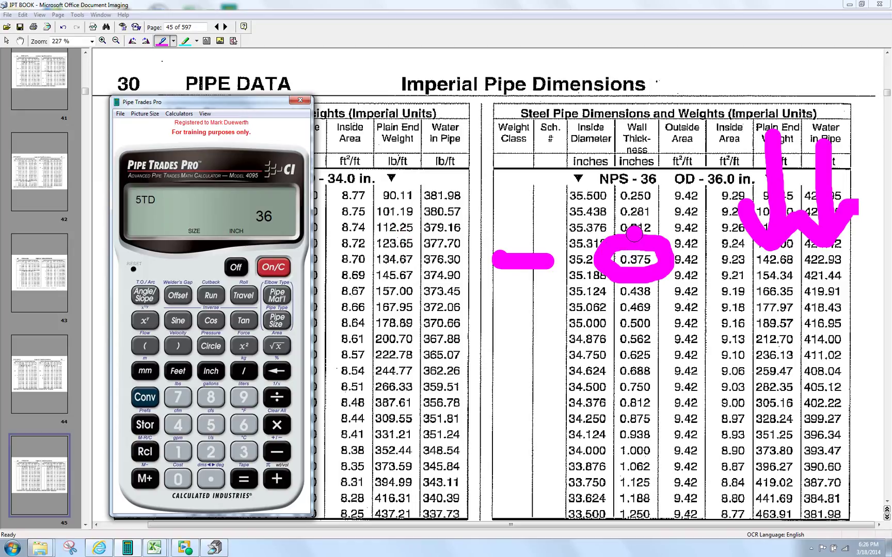
Arrow down to the circled 0.375 and cycle the calculator to the 0.375-inch wall thickness
mouse_move(634, 171)
mouse_down()
mouse_move(635, 235)
mouse_move(652, 210)
mouse_move(619, 219)
mouse_move(604, 205)
mouse_up()
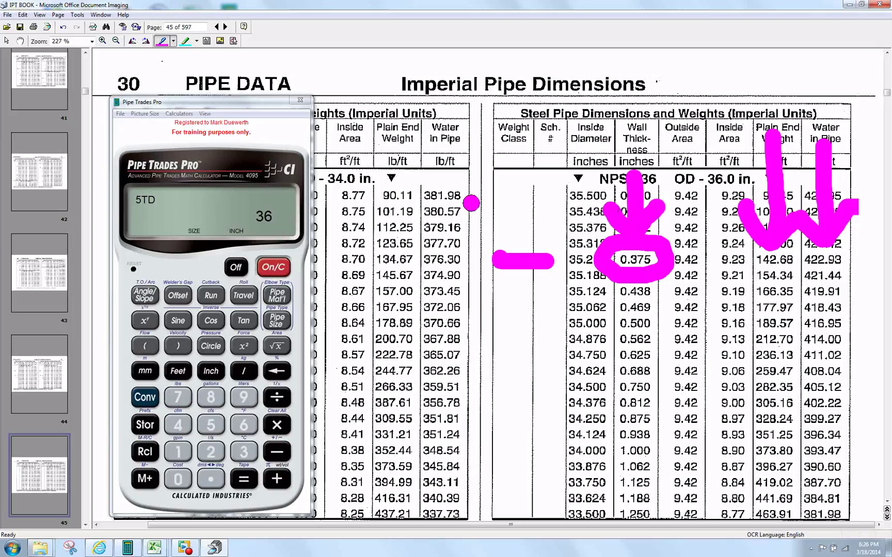
click(279, 322)
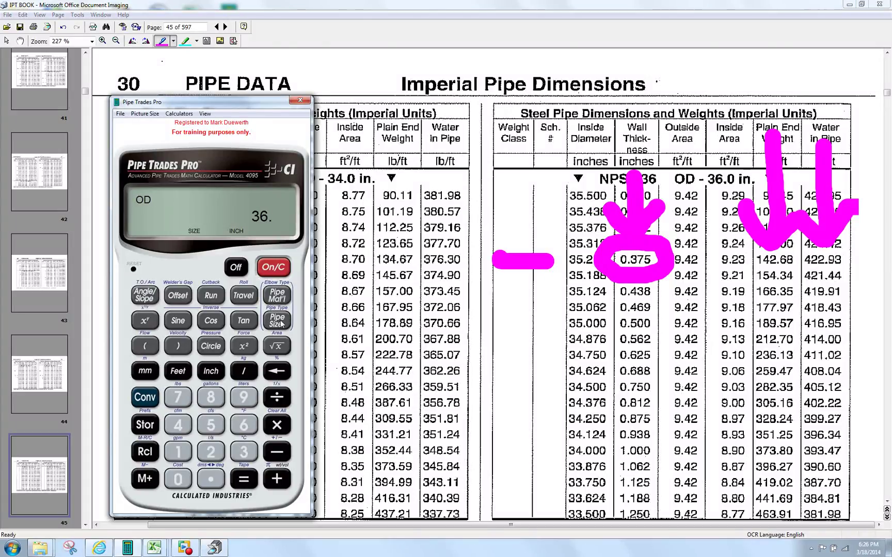
click(279, 323)
click(279, 323)
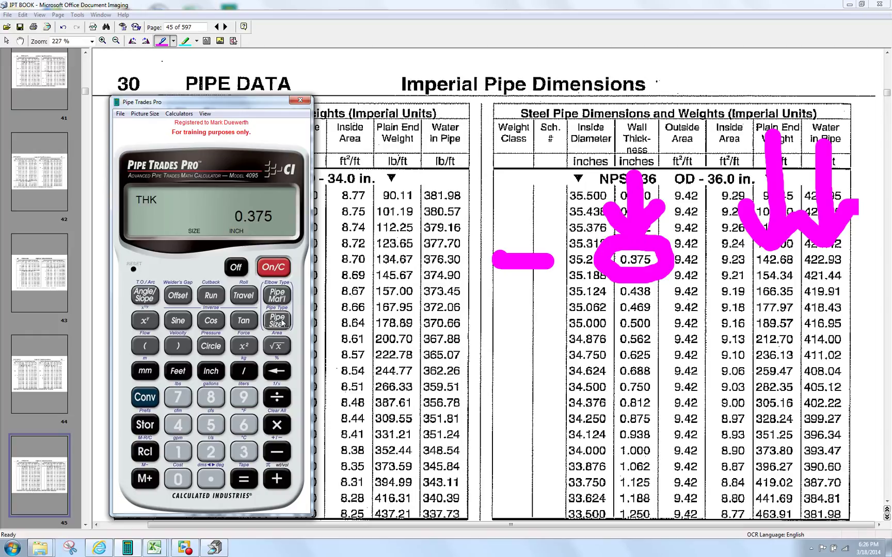
Add a second arrow pointing up at 0.375 and advance the calculator to steel material
click(637, 283)
mouse_move(639, 284)
mouse_down()
mouse_move(648, 383)
mouse_move(621, 321)
mouse_move(651, 292)
mouse_move(677, 329)
mouse_up()
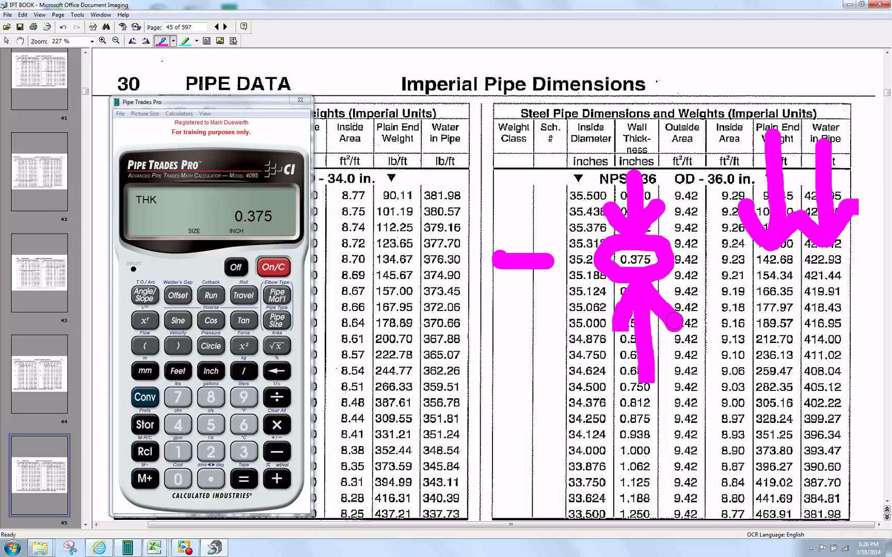
click(278, 324)
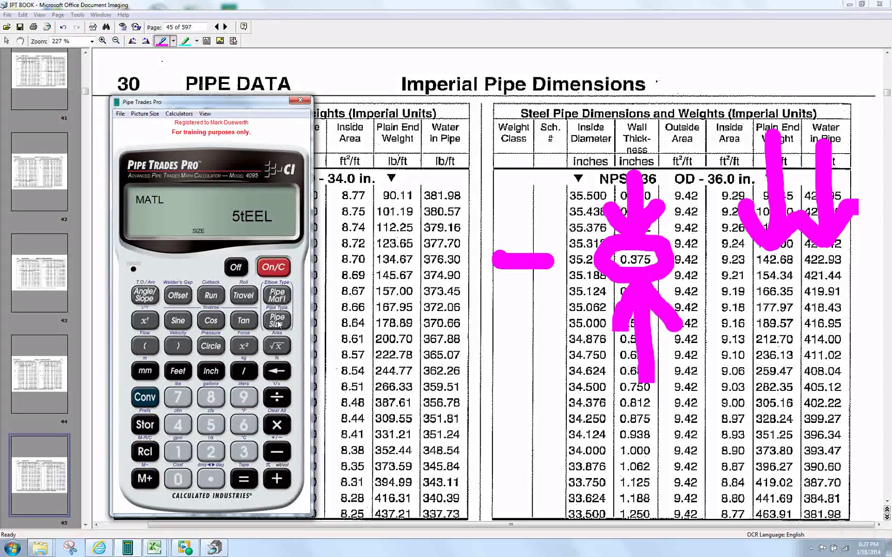
Show the 142.6781 lb/ft weight, arrow up at the book's 142.68, then show 565.7604 fill
click(277, 324)
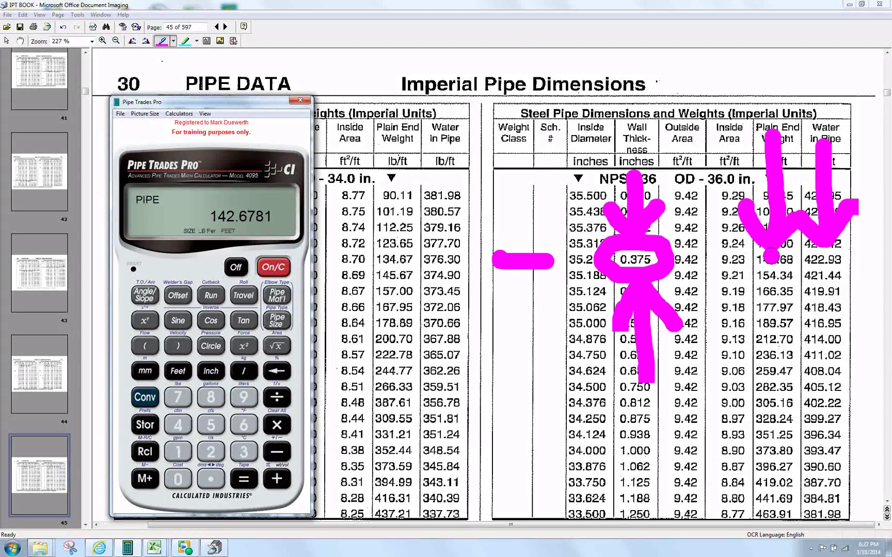
click(774, 284)
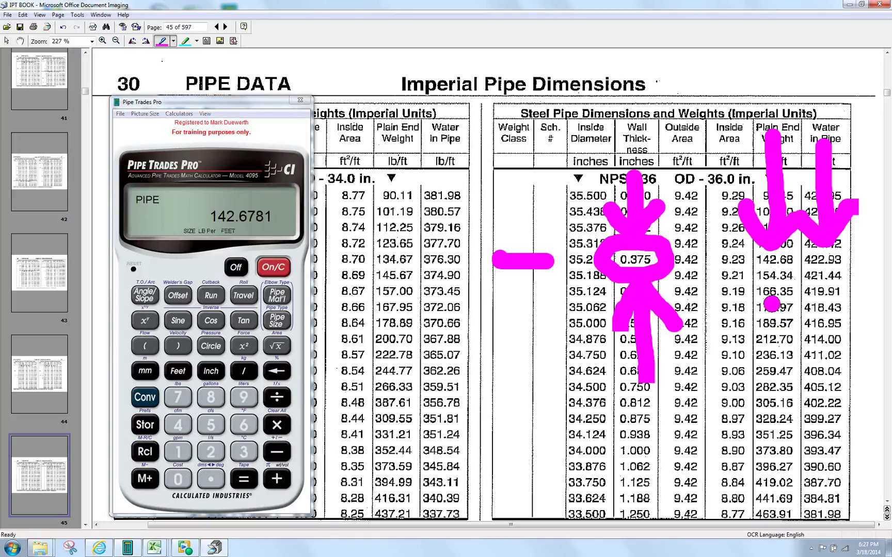
drag(774, 269, 772, 375)
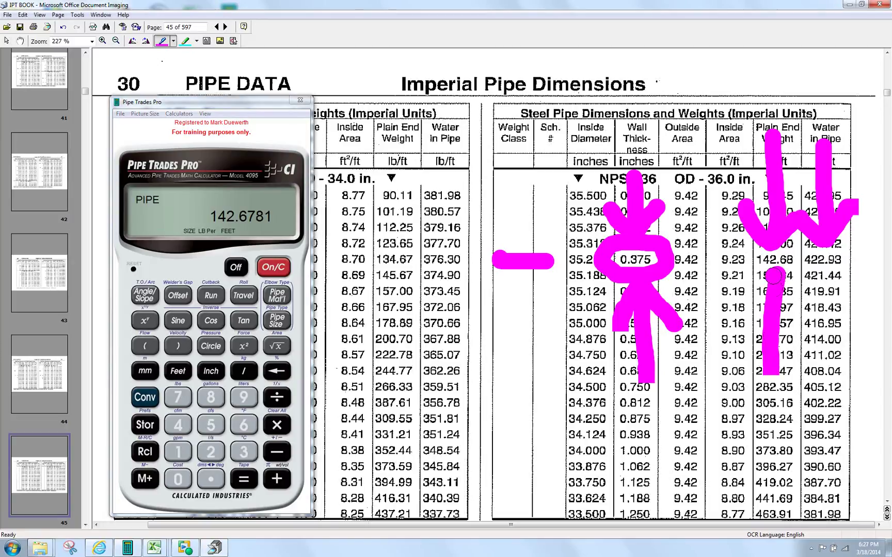
drag(774, 270, 733, 314)
drag(774, 270, 804, 315)
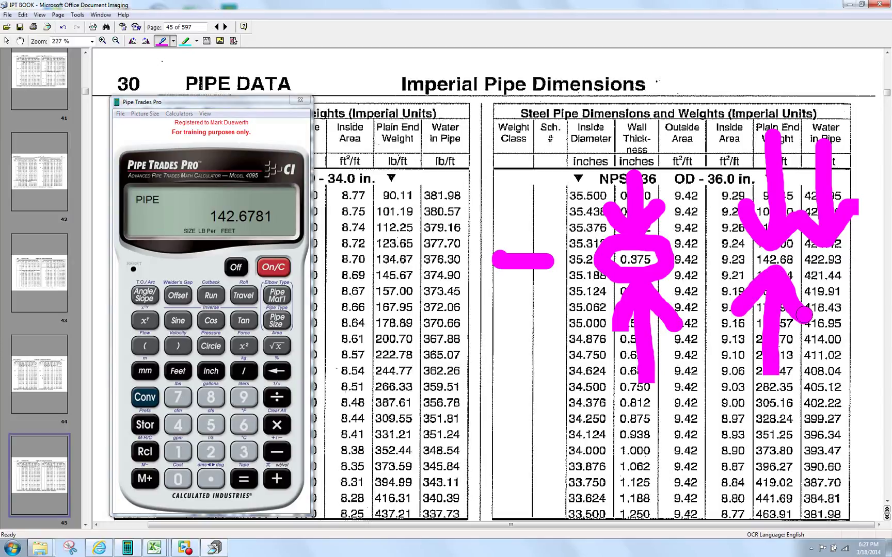
click(281, 323)
click(281, 323)
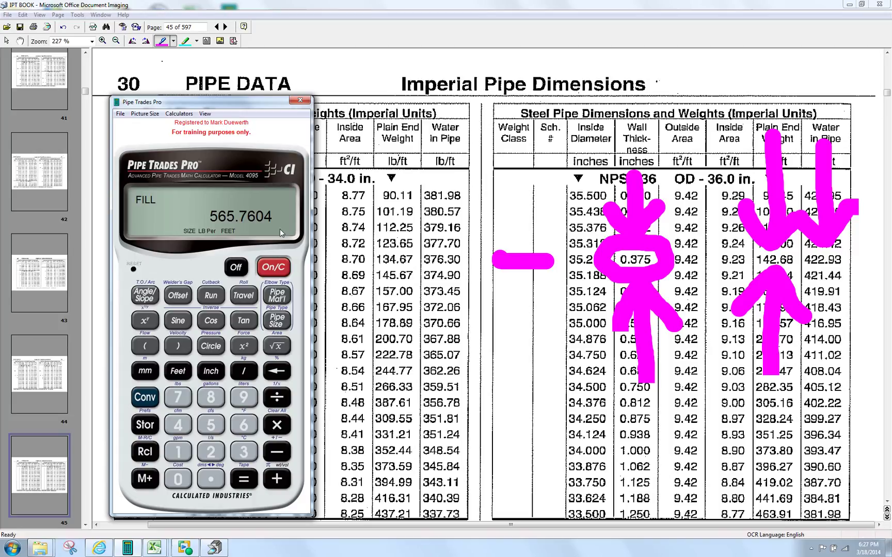
Cycle through the area back to STD 36-inch pipe and bring the screen recorder forward
click(278, 321)
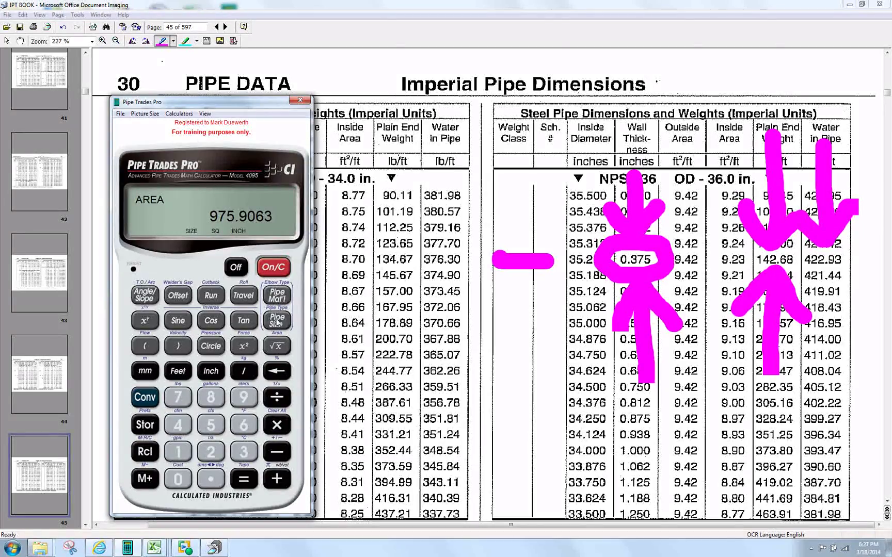
click(277, 321)
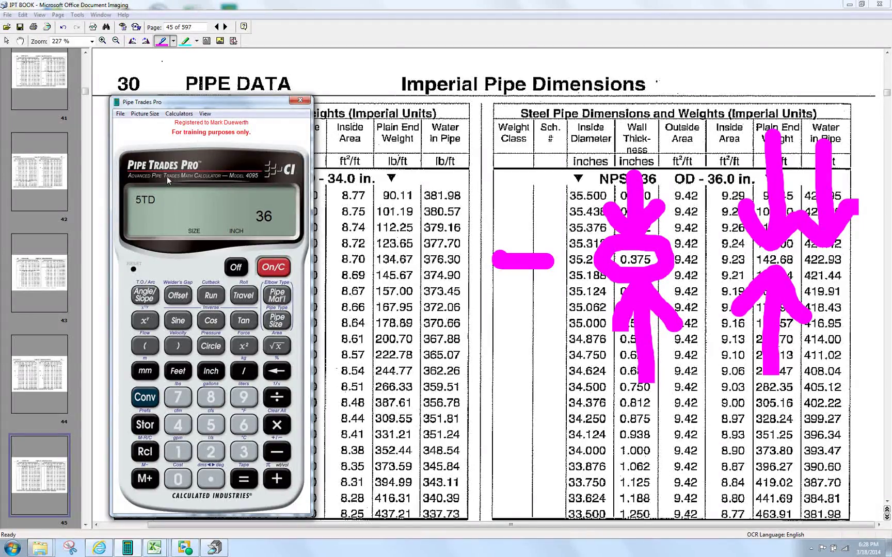
click(189, 550)
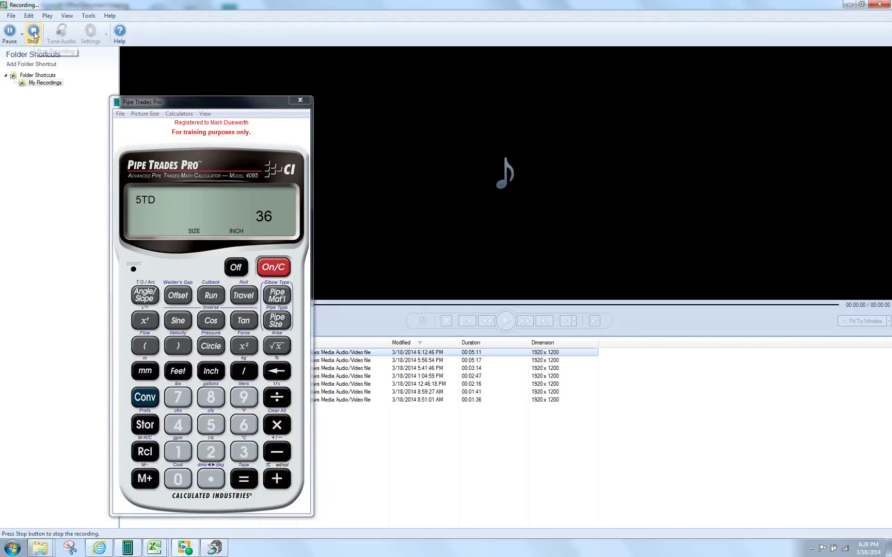